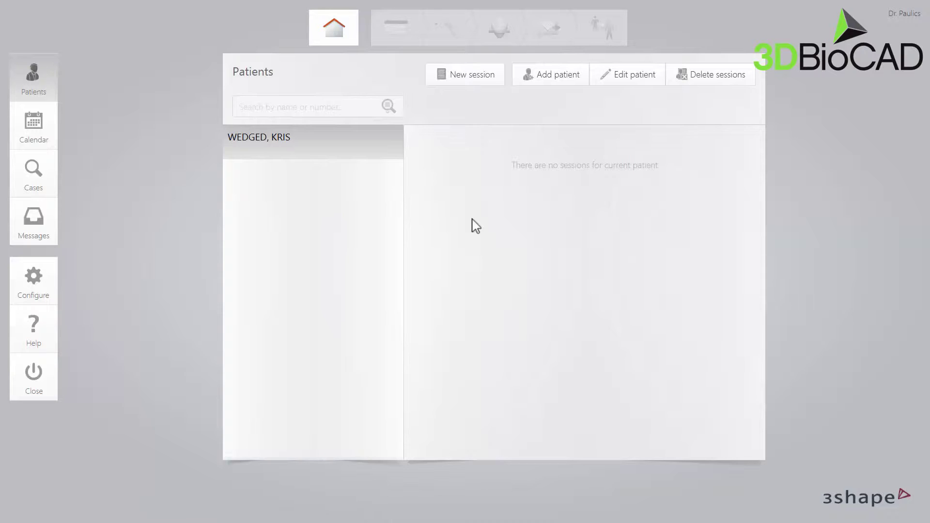
Start a new order session with 3Shape Ryde Laboratory chosen as the lab
click(480, 80)
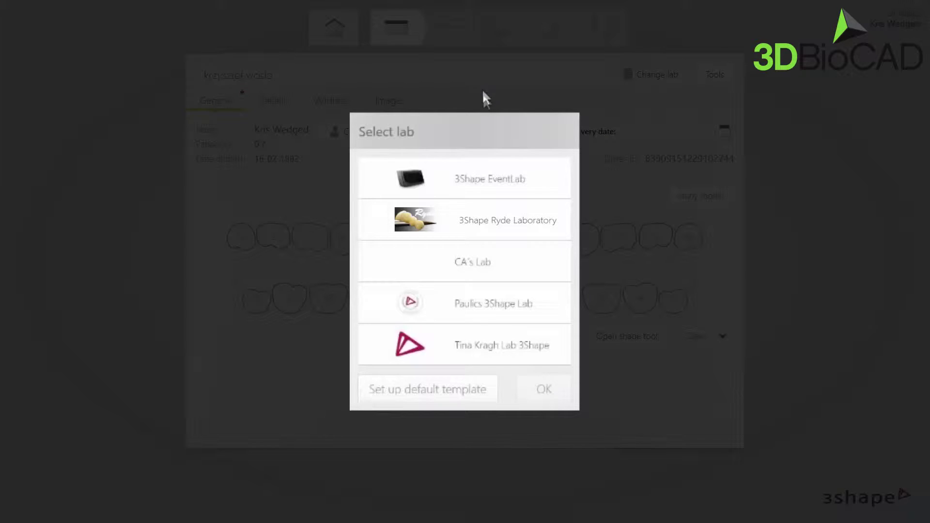
click(501, 226)
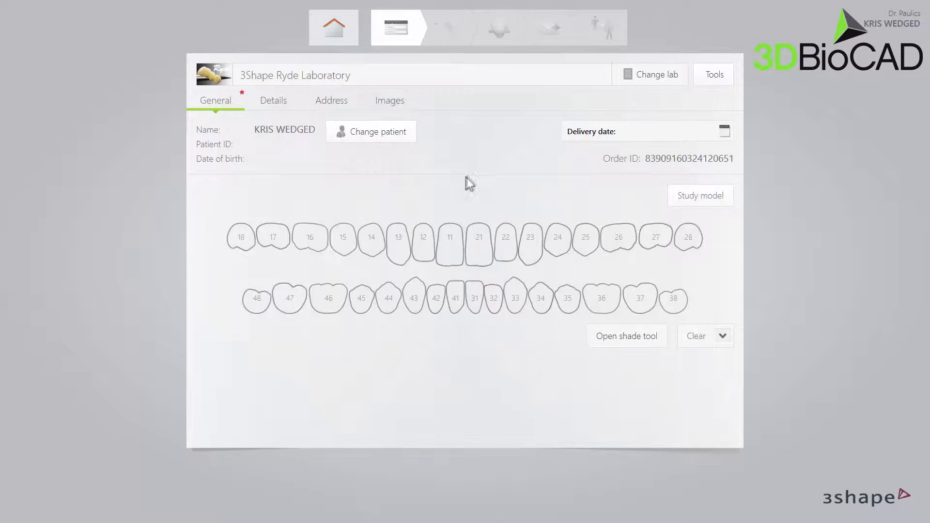
Select tooth 16 on the chart and set its restoration type to Crown
click(315, 232)
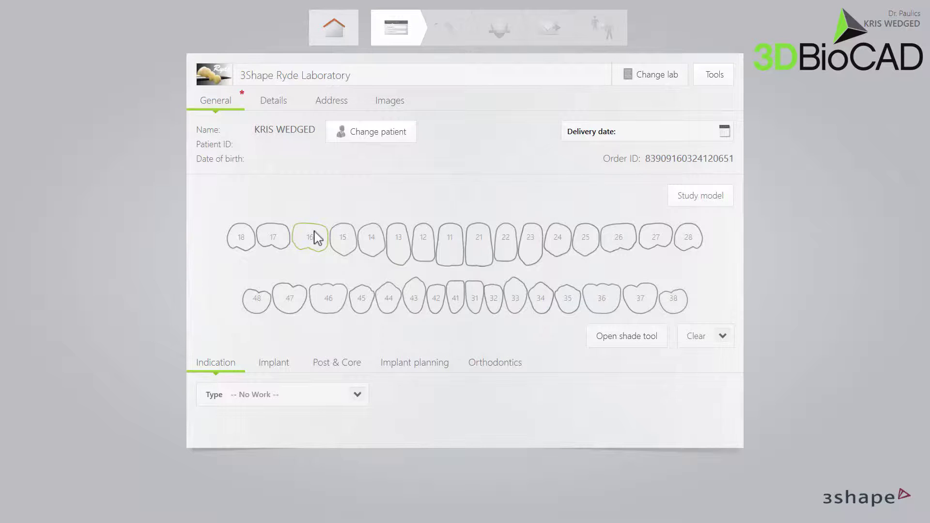
click(358, 394)
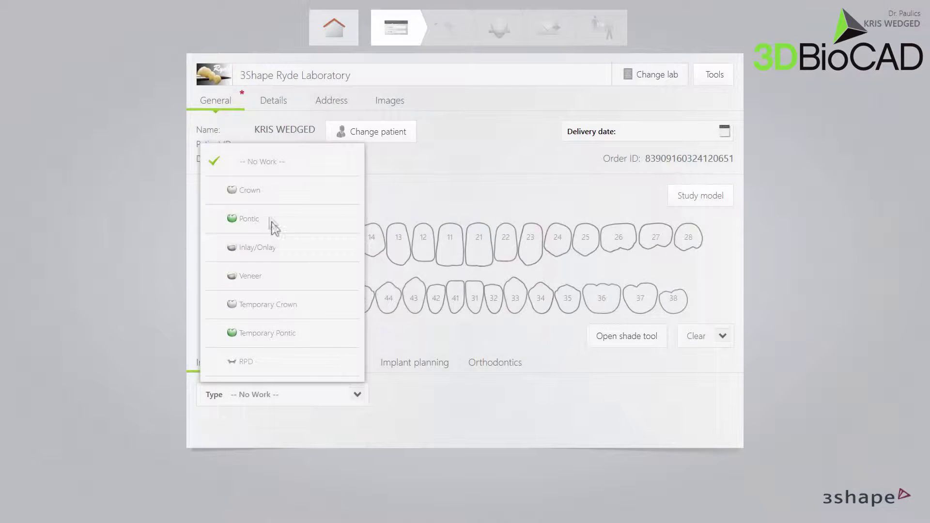
click(249, 190)
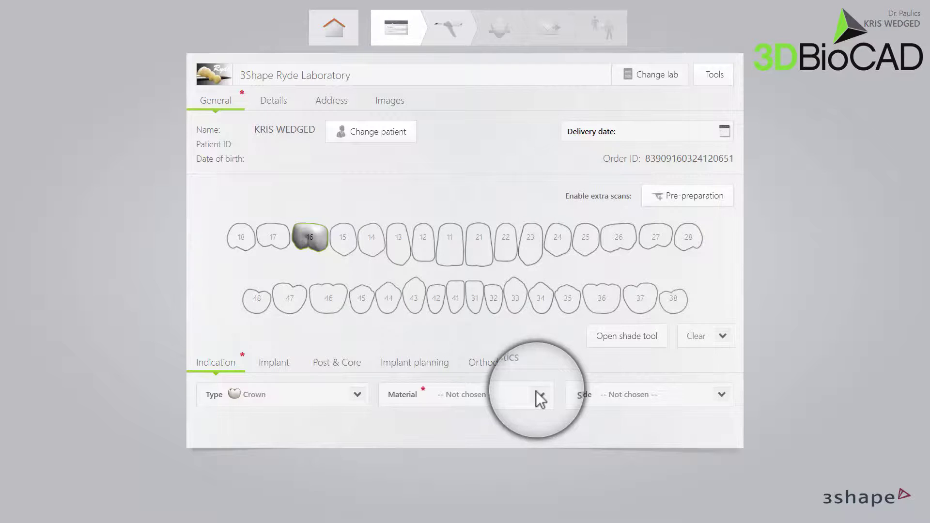
Set the tooth 16 crown material to Emax, leaving the shade unselected
click(537, 392)
click(427, 164)
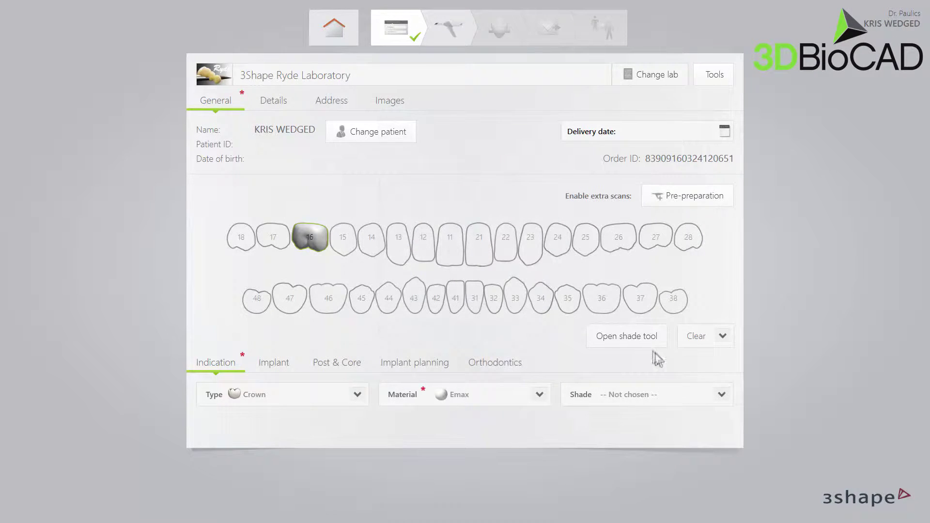
click(721, 395)
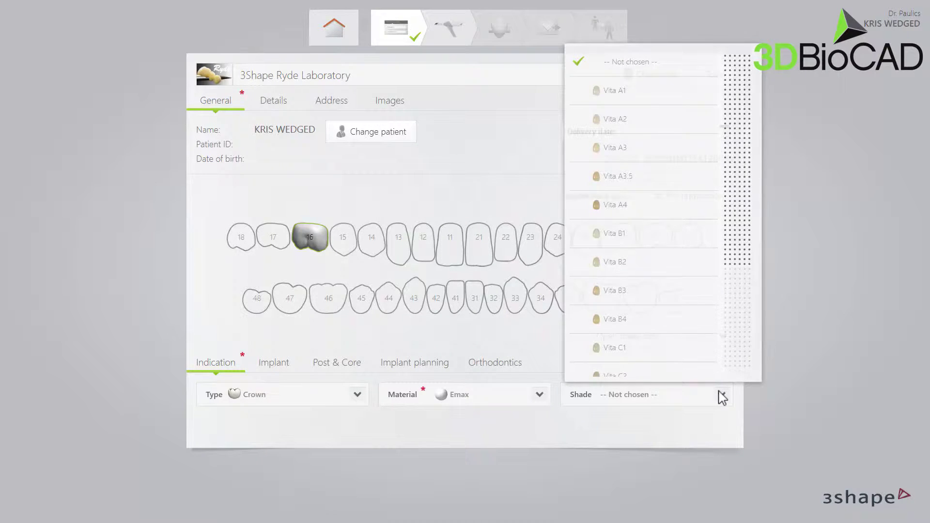
click(721, 395)
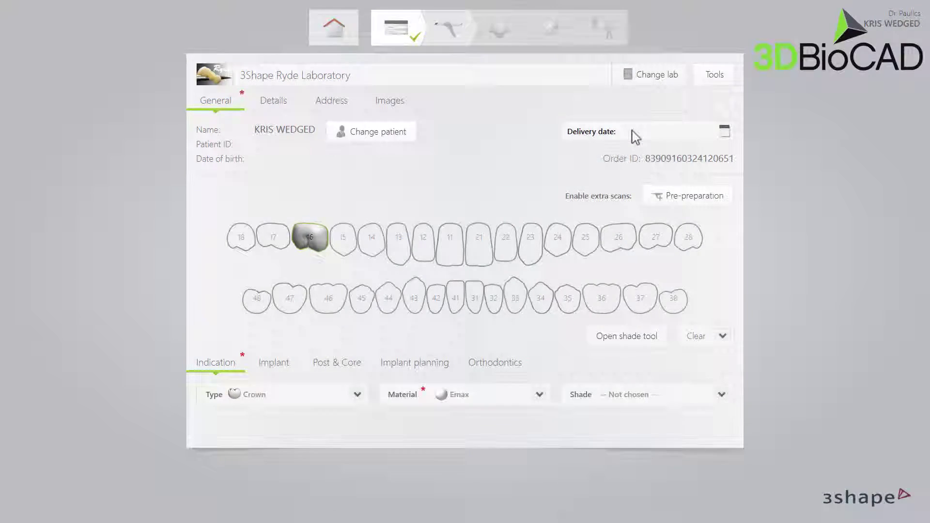
Set delivery to 07-04-2016 at 13:15 and move on to scanning
click(632, 130)
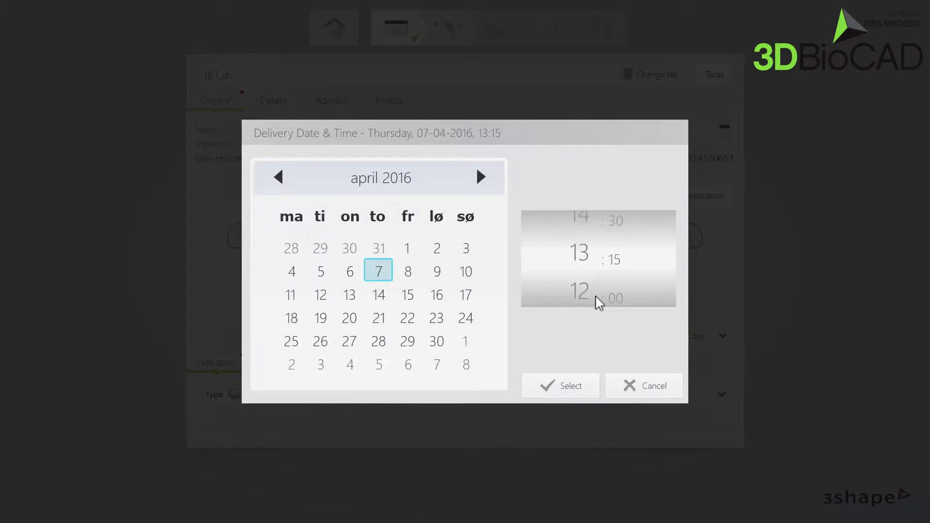
click(571, 383)
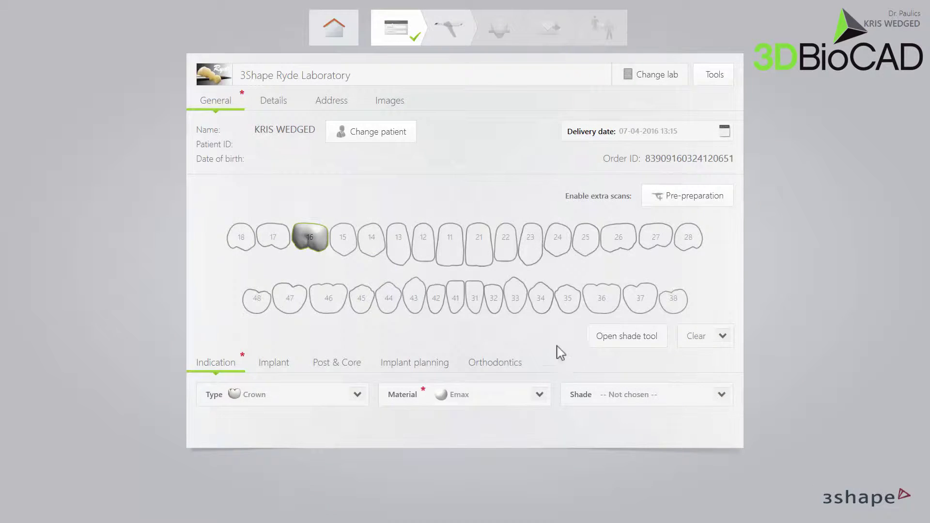
click(438, 40)
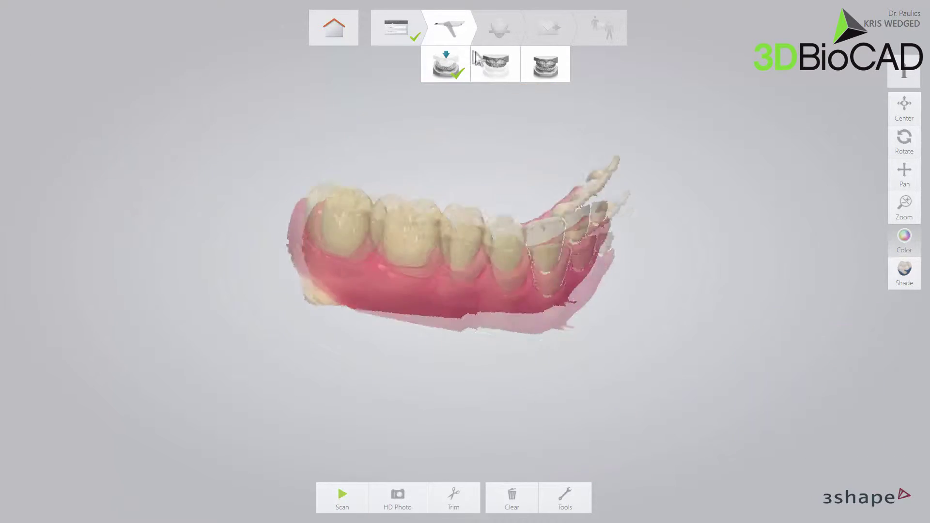
Scan the upper jaw around prepared tooth 16 and rotate to an occlusal view
click(498, 67)
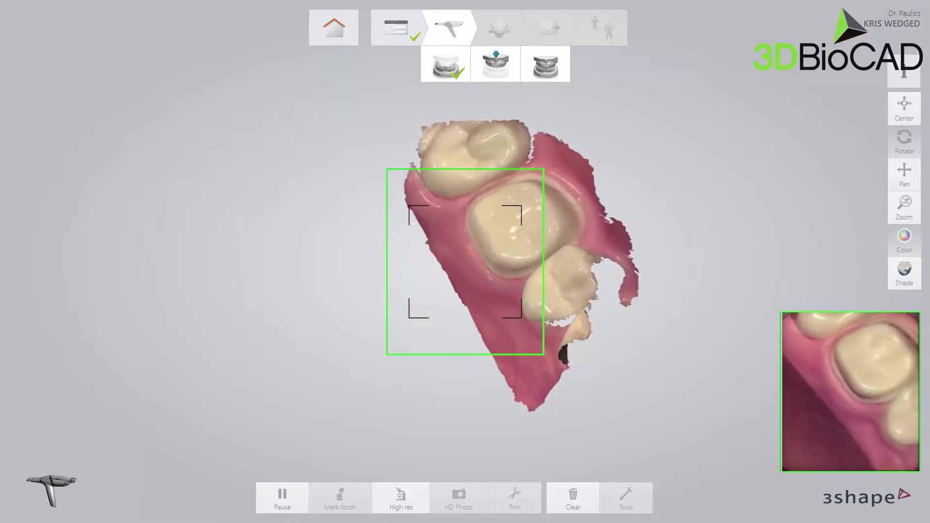
scroll(480, 240, up, 5)
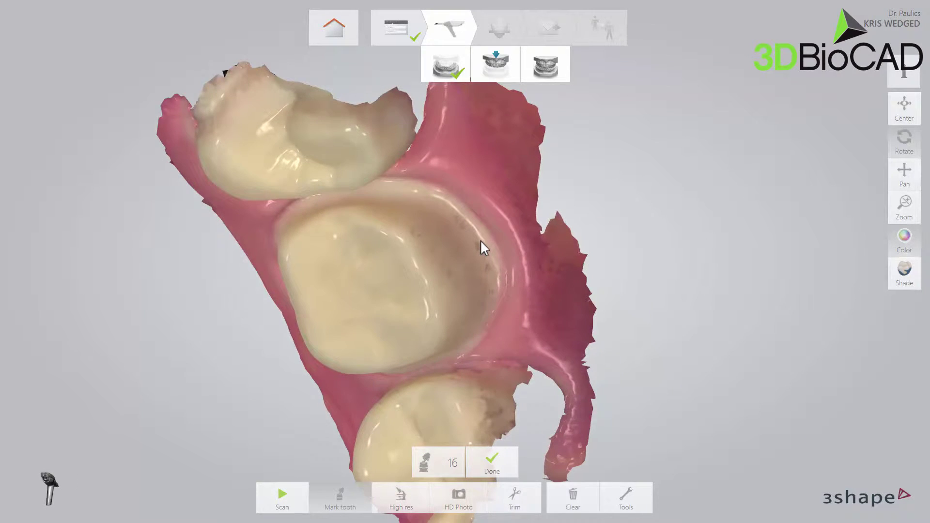
right_drag(481, 240, 524, 204)
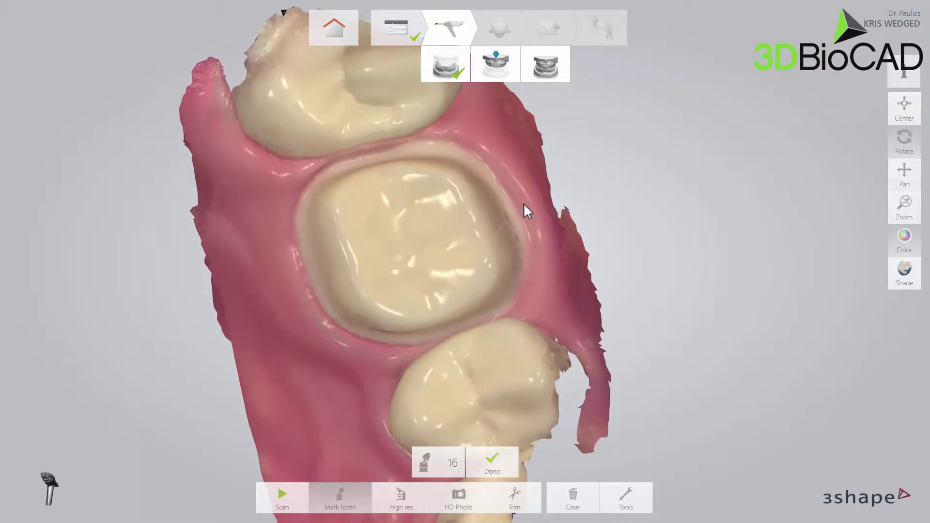
Lock a band along the gum margin around tooth 16's preparation, then rotate to check it
click(615, 499)
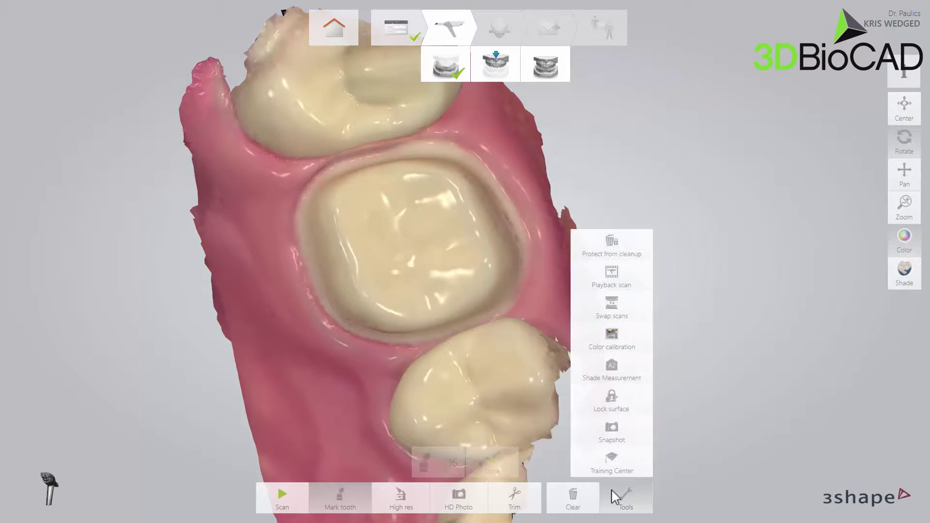
click(620, 409)
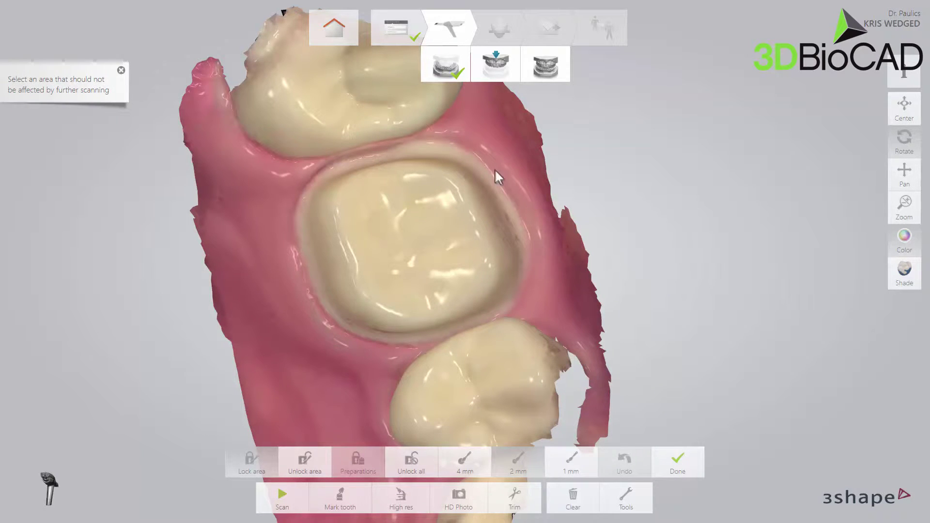
mouse_move(426, 148)
mouse_down()
mouse_move(469, 156)
mouse_move(508, 188)
mouse_up()
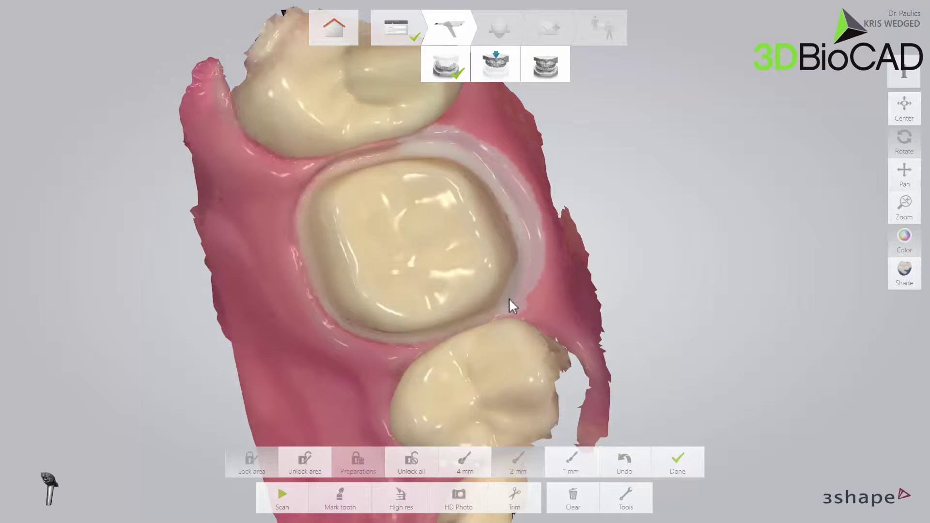
drag(503, 303, 476, 325)
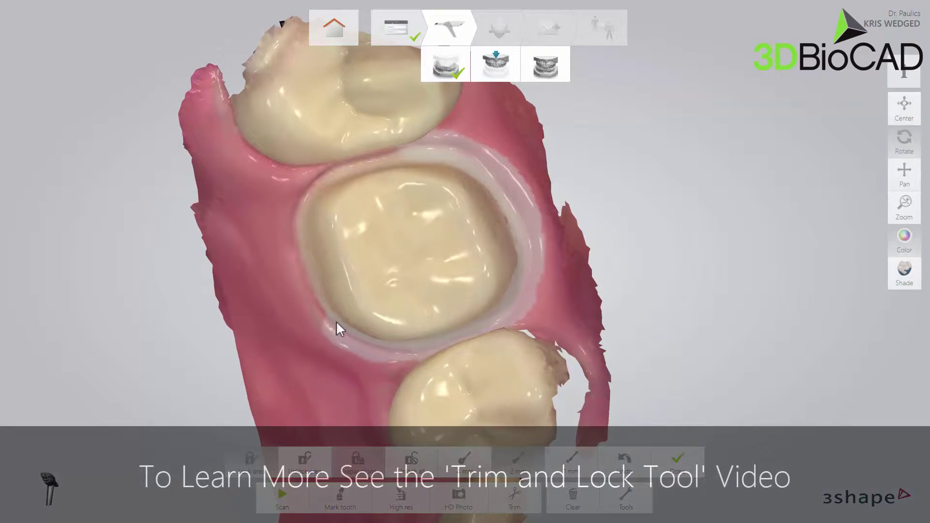
right_drag(302, 230, 297, 196)
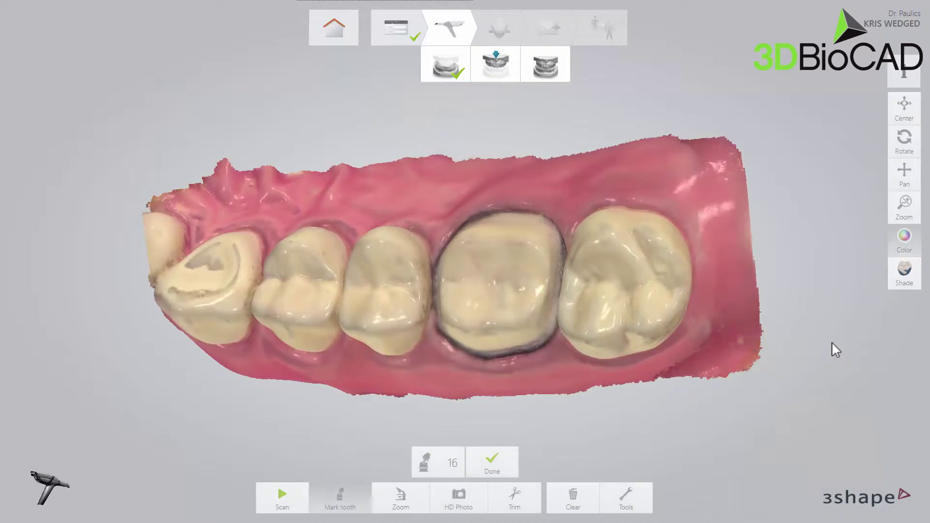
Trim away scan data around the tooth 16 preparation and rescan to refill the gap
click(514, 504)
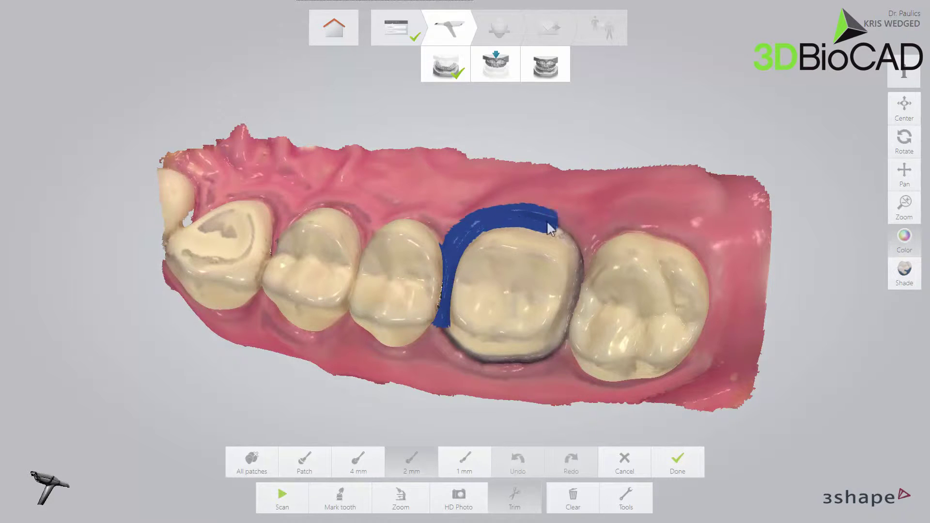
right_drag(582, 253, 586, 301)
drag(585, 302, 570, 361)
drag(474, 369, 451, 341)
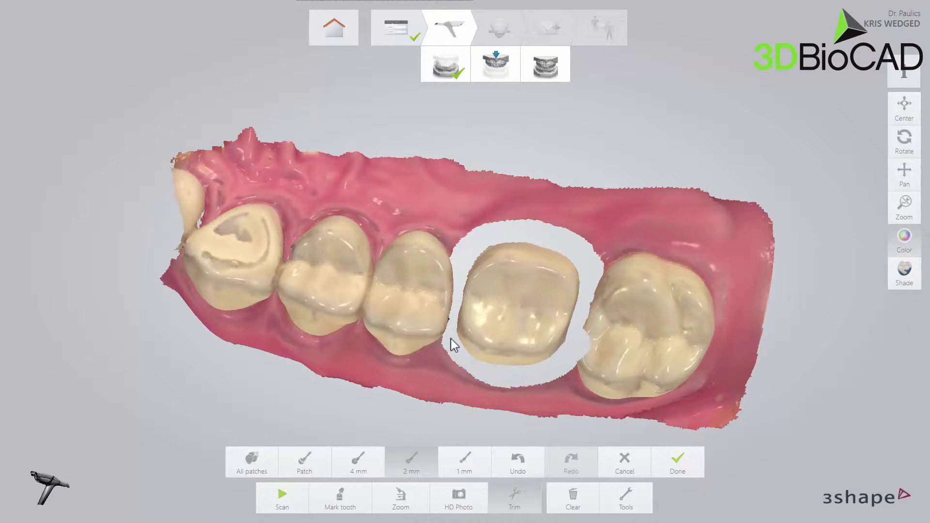
key(space)
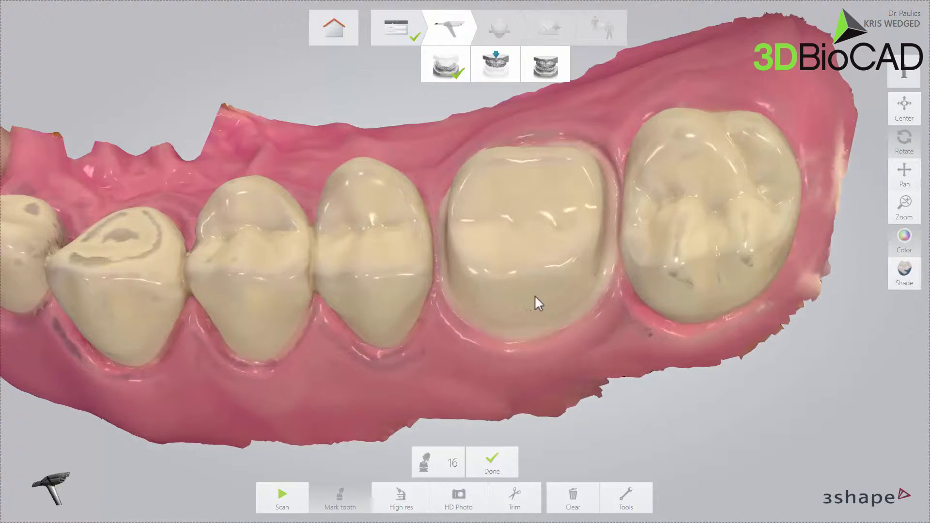
Inspect the preparation without colour, rotating the model, then tag it as tooth 16
click(890, 245)
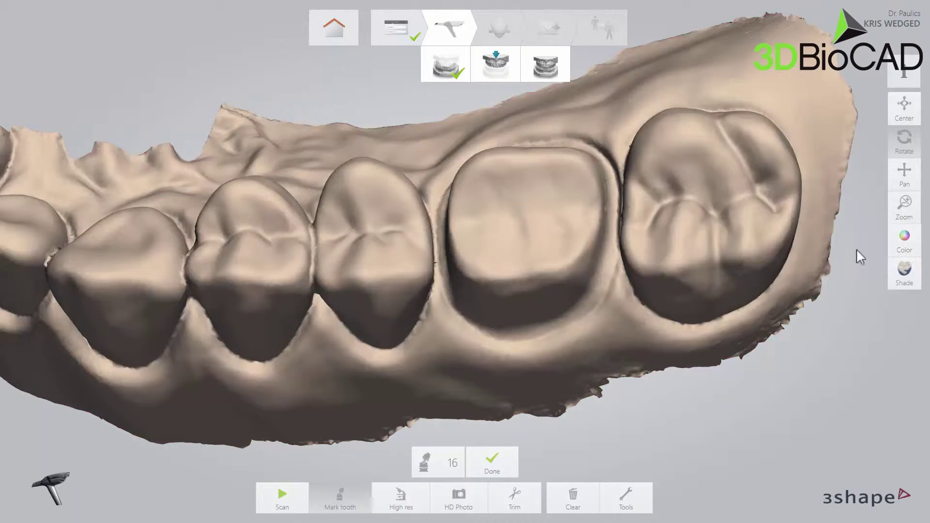
right_drag(653, 245, 598, 247)
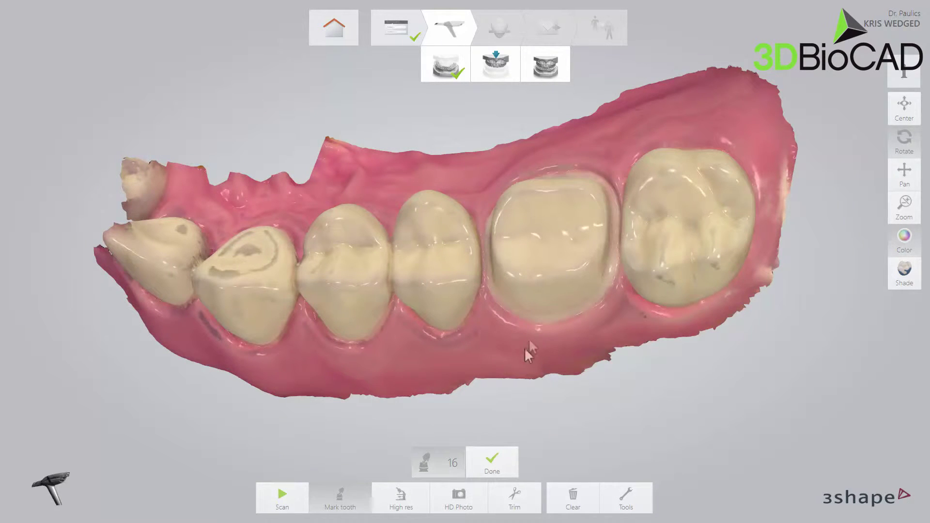
click(556, 237)
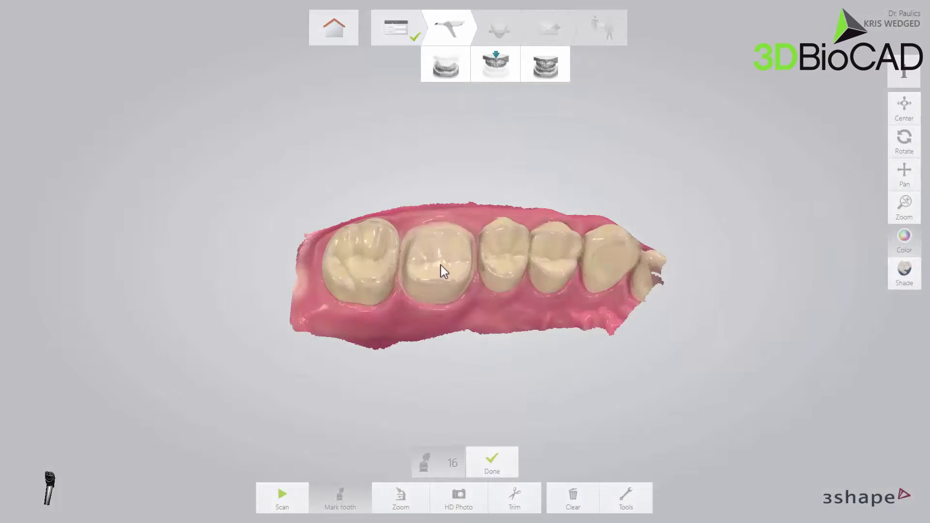
Place the 16 marker on the preparation and open the Tools panel
click(440, 264)
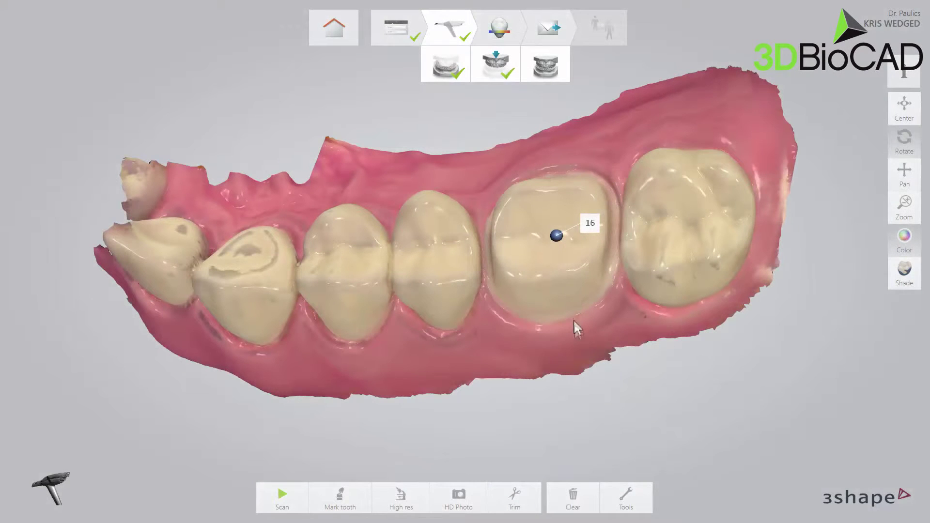
click(627, 496)
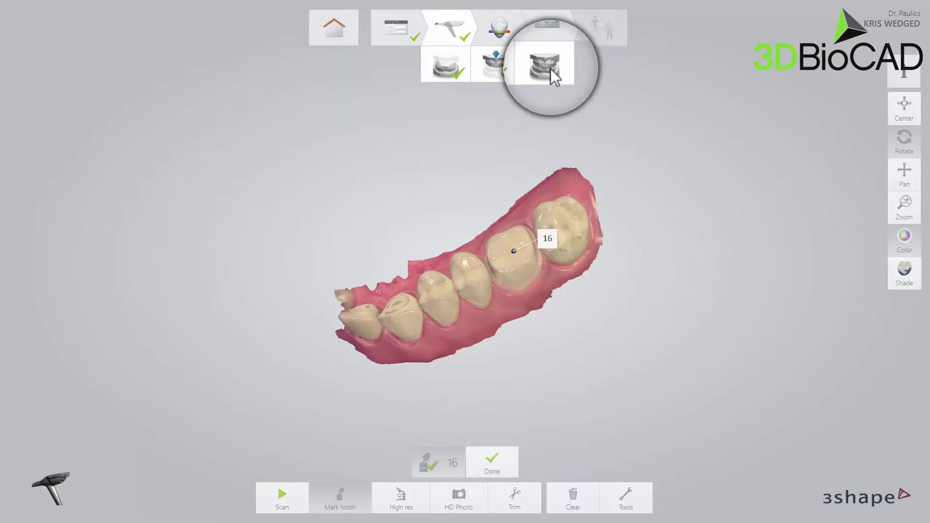
Start the Bite step to scan the bite and align both jaws
click(551, 69)
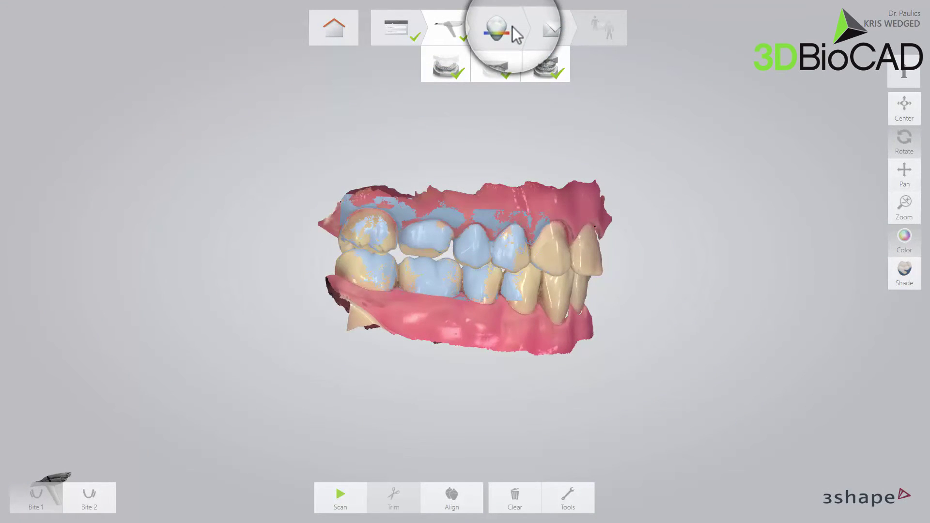
Show the clearance map on both opened jaws and rescale the colour range to 2.40 maximum
click(499, 29)
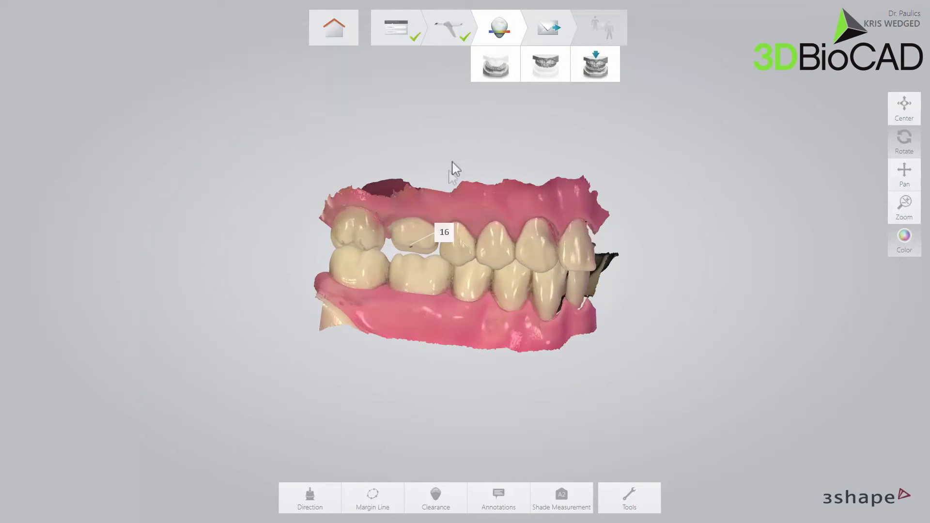
click(436, 499)
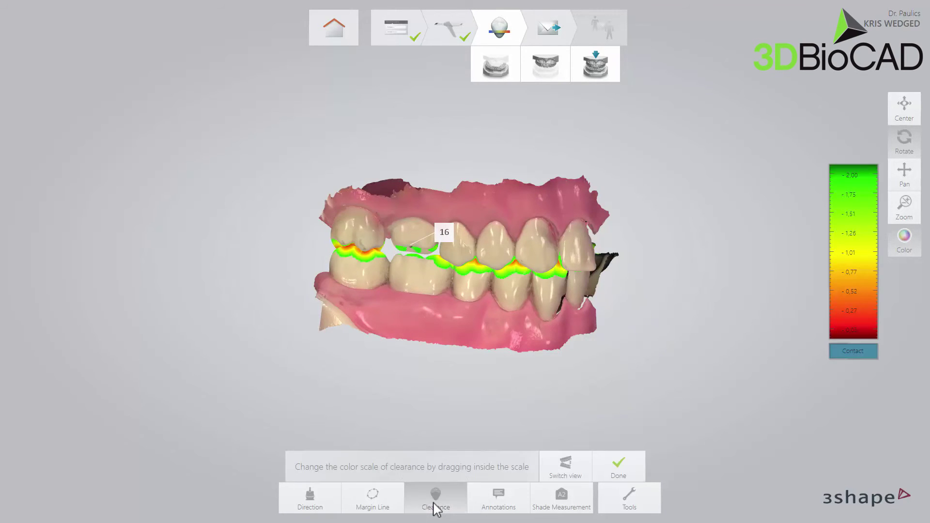
right_drag(442, 444, 432, 390)
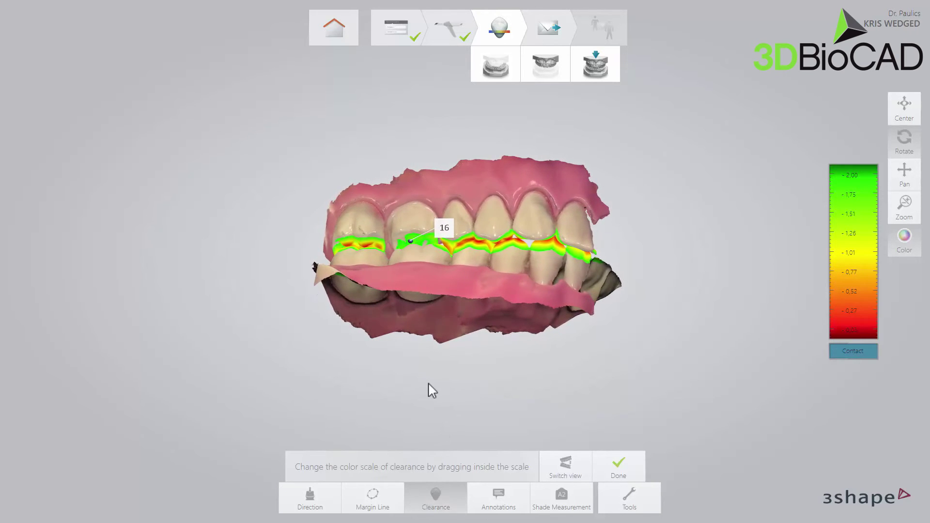
click(561, 465)
mouse_move(845, 272)
mouse_down()
mouse_move(845, 286)
mouse_move(855, 237)
mouse_move(853, 283)
mouse_up()
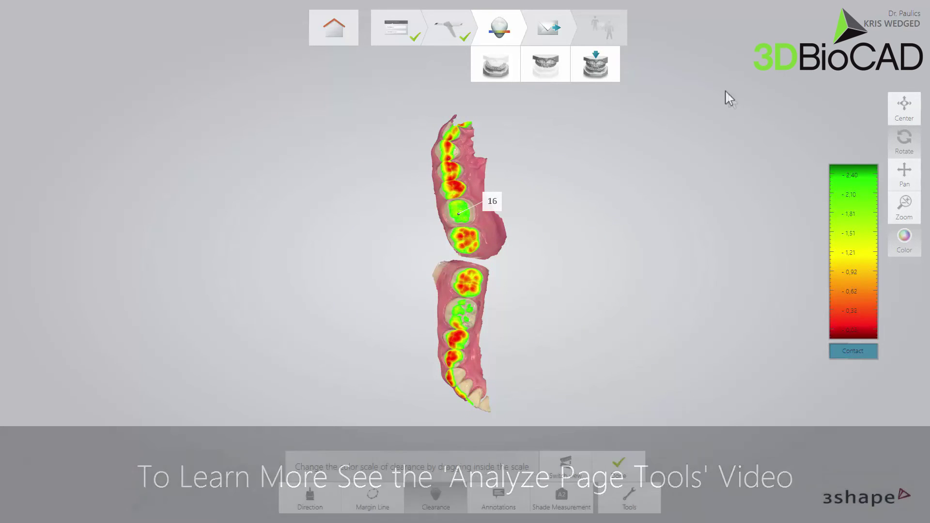
Review the tooth 16 Emax crown order with its three scans and send it to the lab
click(570, 21)
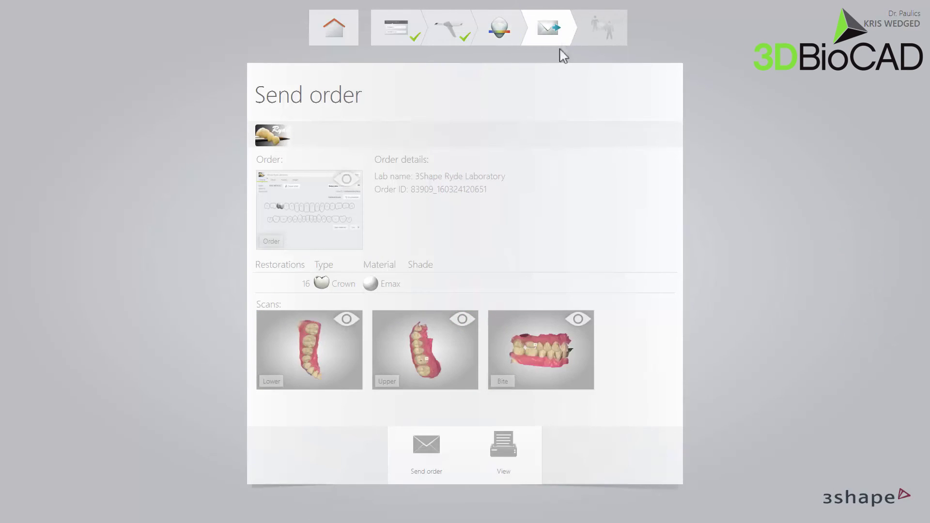
click(426, 442)
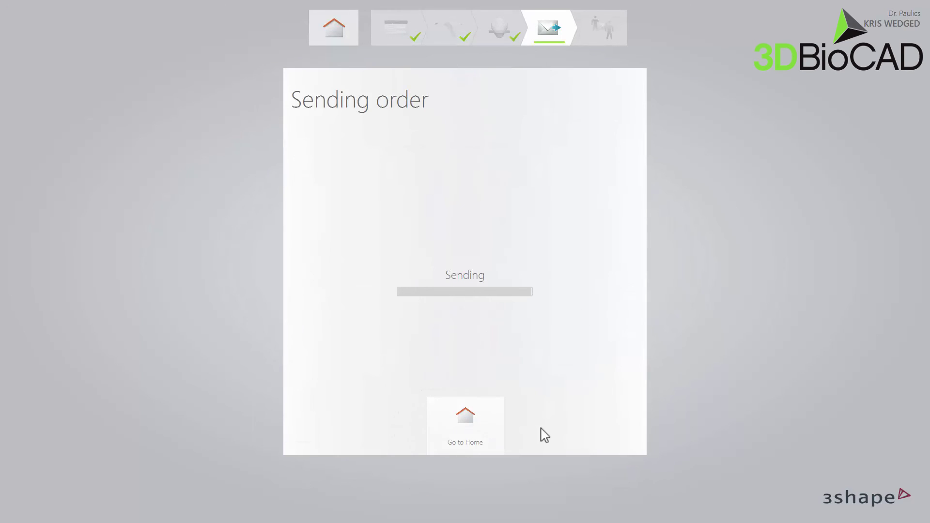